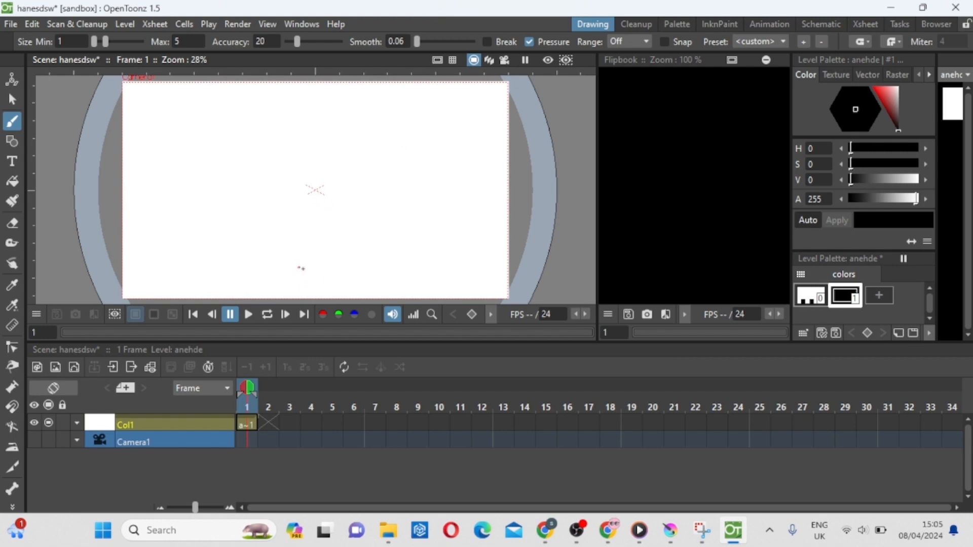
# Set the line colour to red and sketch the wrist arc and the curved crease lines of the palm.
pyautogui.moveTo(335, 278)
pyautogui.mouseDown()
pyautogui.moveTo(278, 261)
pyautogui.moveTo(251, 272)
pyautogui.mouseUp()
pyautogui.click(879, 94)
pyautogui.click(881, 109)
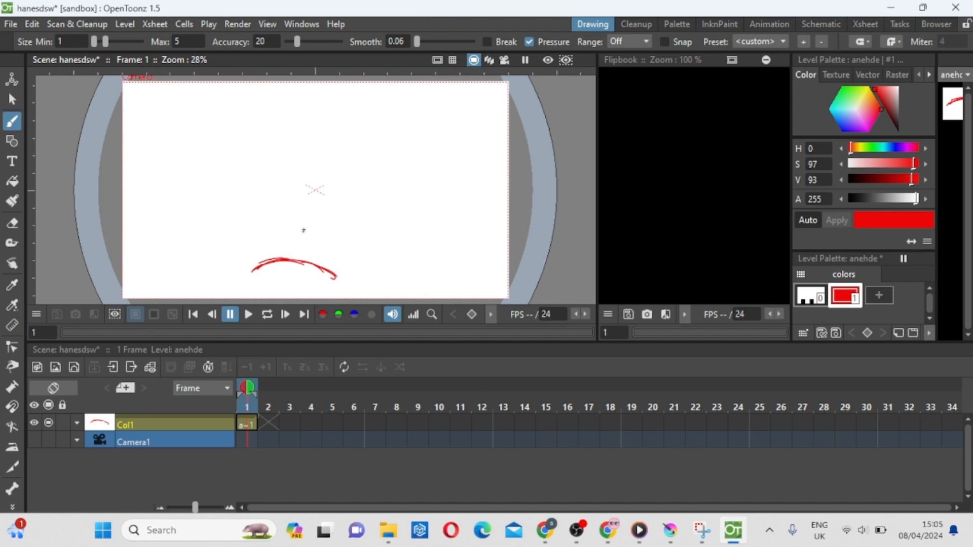
pyautogui.moveTo(299, 216); pyautogui.dragTo(301, 249)
pyautogui.moveTo(305, 202); pyautogui.dragTo(361, 169)
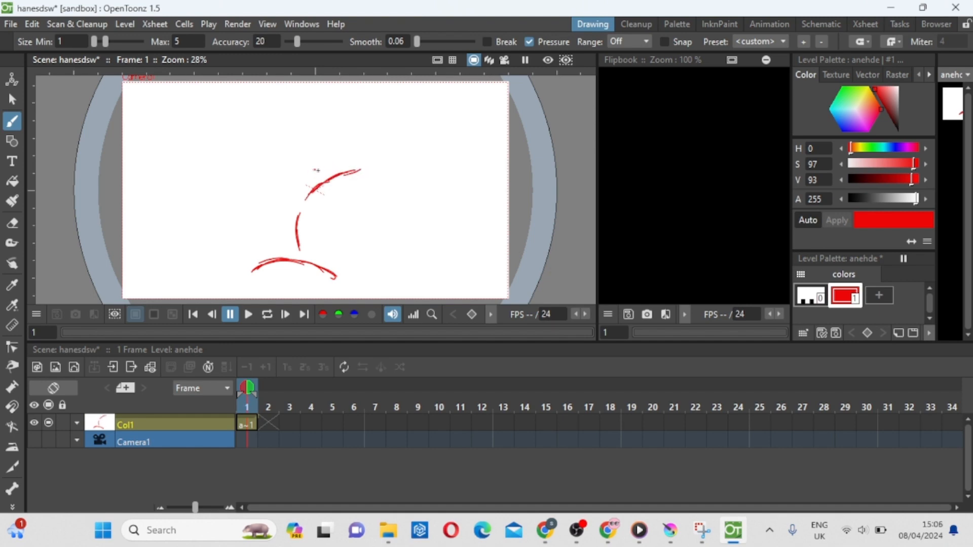
pyautogui.moveTo(335, 172); pyautogui.dragTo(269, 198)
pyautogui.moveTo(236, 186); pyautogui.dragTo(253, 200)
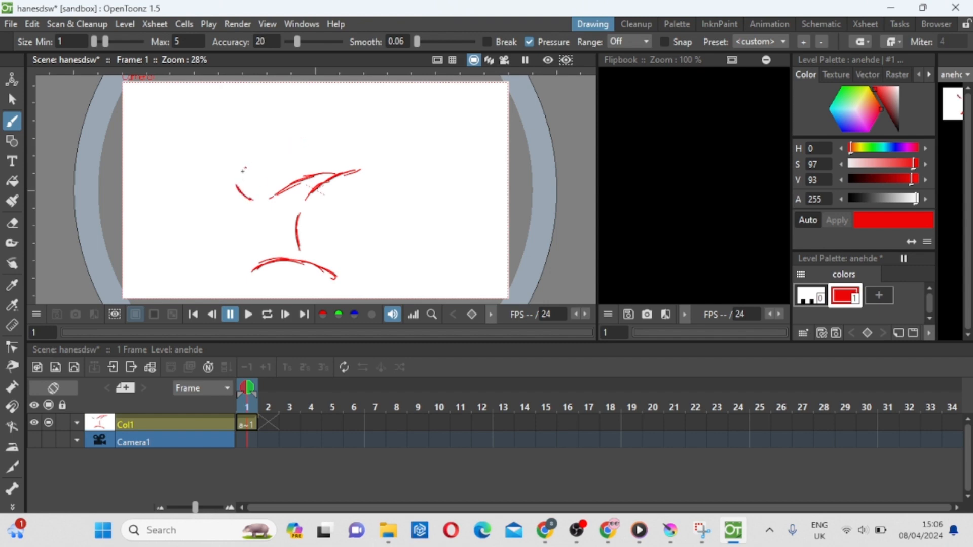
# Sketch the palm's outline in red, with the upper crease, the outer side edge, and the thumb-side edge running down to the wrist.
pyautogui.moveTo(237, 179)
pyautogui.mouseDown()
pyautogui.moveTo(308, 151)
pyautogui.moveTo(280, 159)
pyautogui.mouseUp()
pyautogui.moveTo(237, 188); pyautogui.dragTo(252, 260)
pyautogui.moveTo(243, 224); pyautogui.dragTo(252, 267)
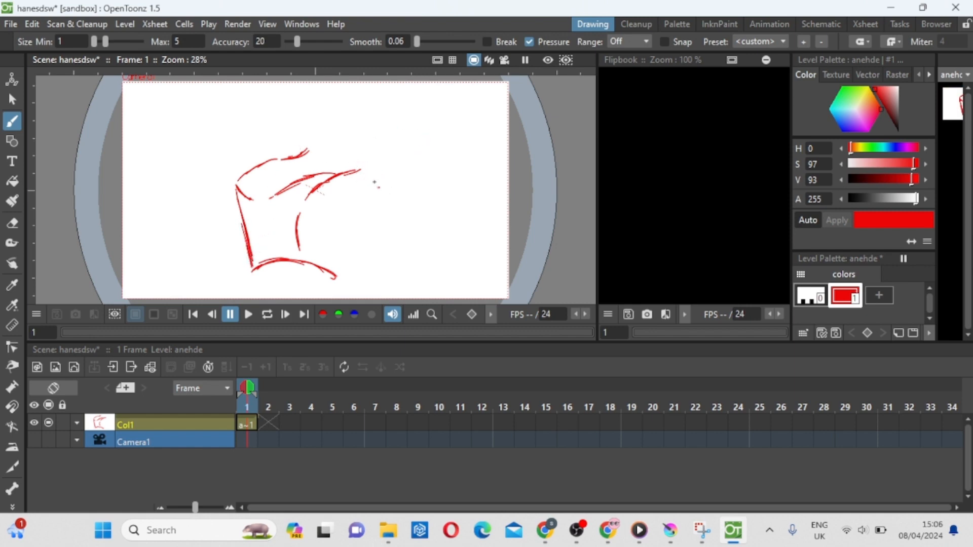
pyautogui.moveTo(362, 168); pyautogui.dragTo(372, 207)
pyautogui.moveTo(373, 208); pyautogui.dragTo(385, 214)
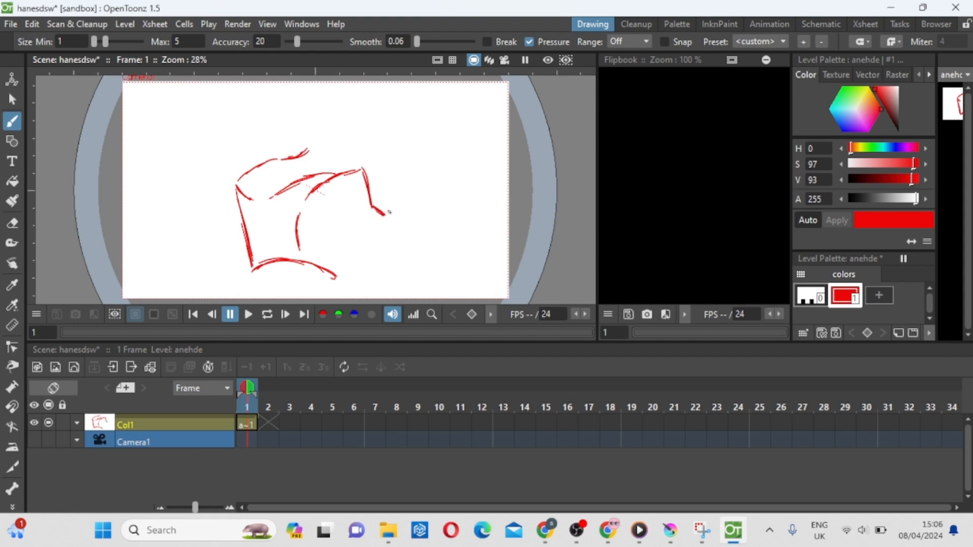
pyautogui.moveTo(385, 214); pyautogui.dragTo(392, 204)
pyautogui.moveTo(390, 210); pyautogui.dragTo(336, 276)
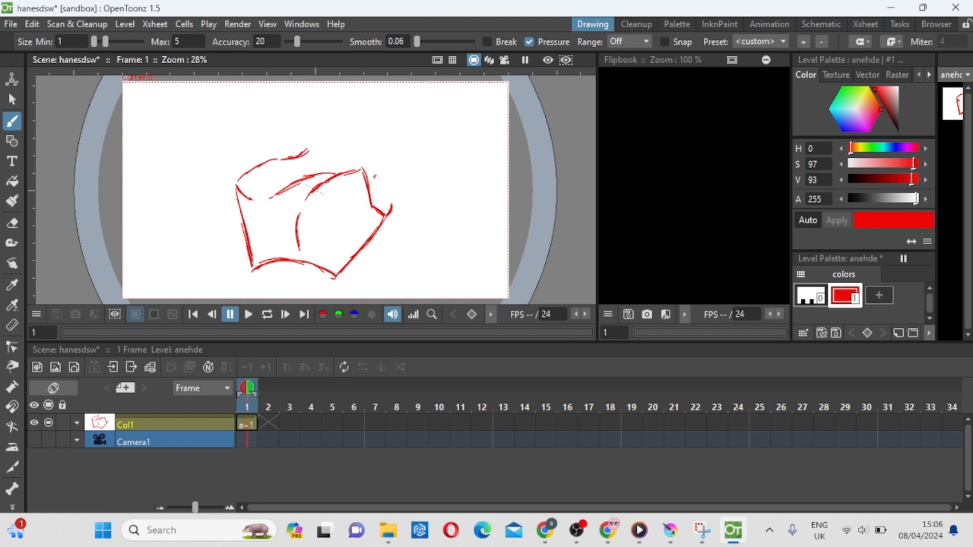
# Sketch the thumb in red, angled outward from the palm, with its joint mark and rounded tip.
pyautogui.moveTo(375, 167)
pyautogui.mouseDown()
pyautogui.moveTo(417, 148)
pyautogui.moveTo(375, 158)
pyautogui.moveTo(396, 139)
pyautogui.mouseUp()
pyautogui.moveTo(397, 143); pyautogui.dragTo(408, 151)
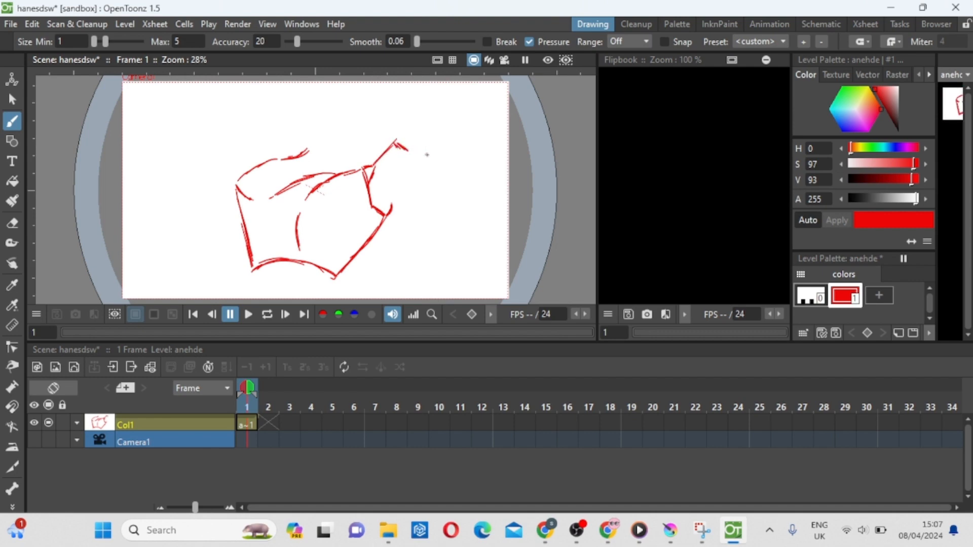
pyautogui.moveTo(426, 149); pyautogui.dragTo(390, 214)
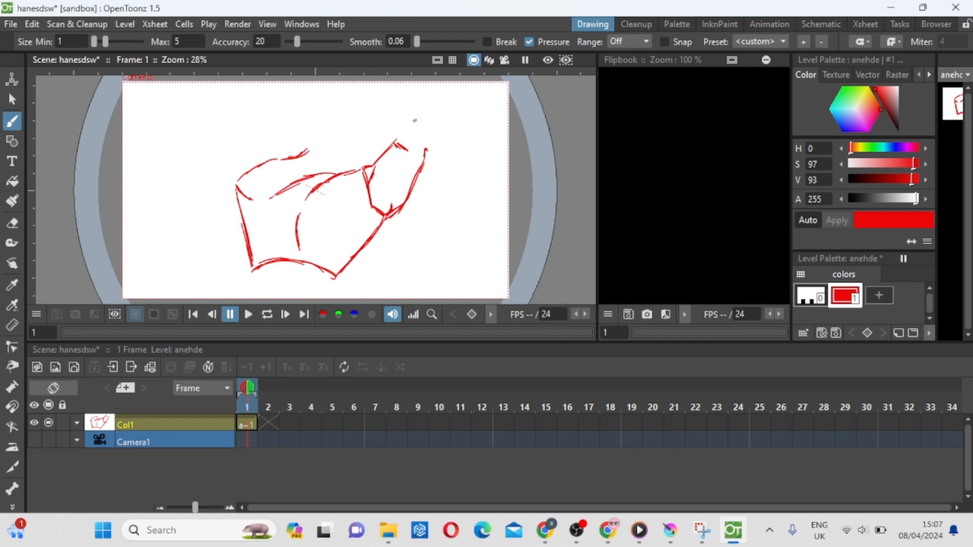
pyautogui.moveTo(396, 138)
pyautogui.mouseDown()
pyautogui.moveTo(448, 103)
pyautogui.moveTo(424, 155)
pyautogui.mouseUp()
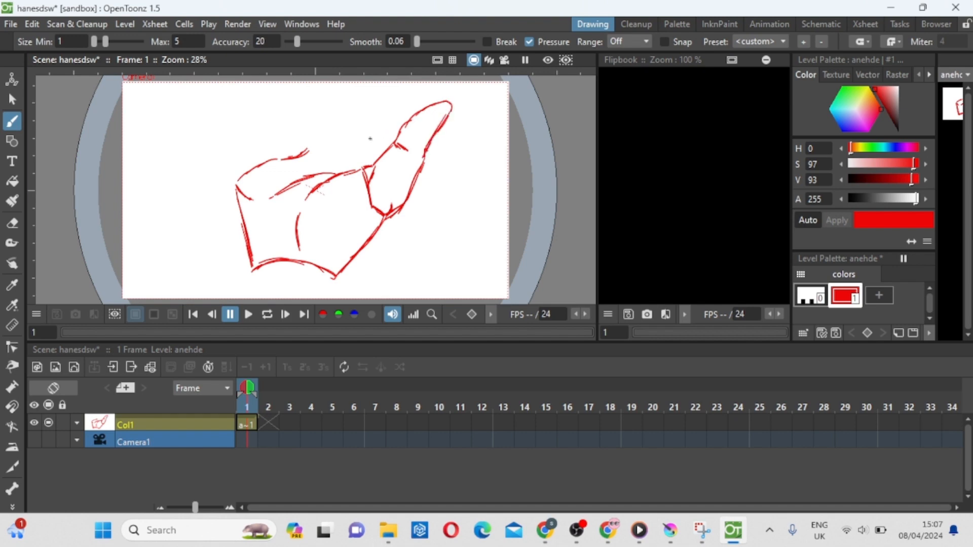
# Outline the rounded mass of fingers above the palm and extend two wrist lines down to the canvas edge.
pyautogui.moveTo(367, 166)
pyautogui.mouseDown()
pyautogui.moveTo(349, 149)
pyautogui.moveTo(365, 165)
pyautogui.mouseUp()
pyautogui.moveTo(366, 130); pyautogui.dragTo(363, 139)
pyautogui.moveTo(368, 122)
pyautogui.mouseDown()
pyautogui.moveTo(359, 150)
pyautogui.moveTo(370, 166)
pyautogui.moveTo(339, 134)
pyautogui.moveTo(370, 166)
pyautogui.moveTo(364, 156)
pyautogui.mouseUp()
pyautogui.moveTo(354, 116)
pyautogui.mouseDown()
pyautogui.moveTo(259, 114)
pyautogui.moveTo(237, 135)
pyautogui.moveTo(238, 185)
pyautogui.mouseUp()
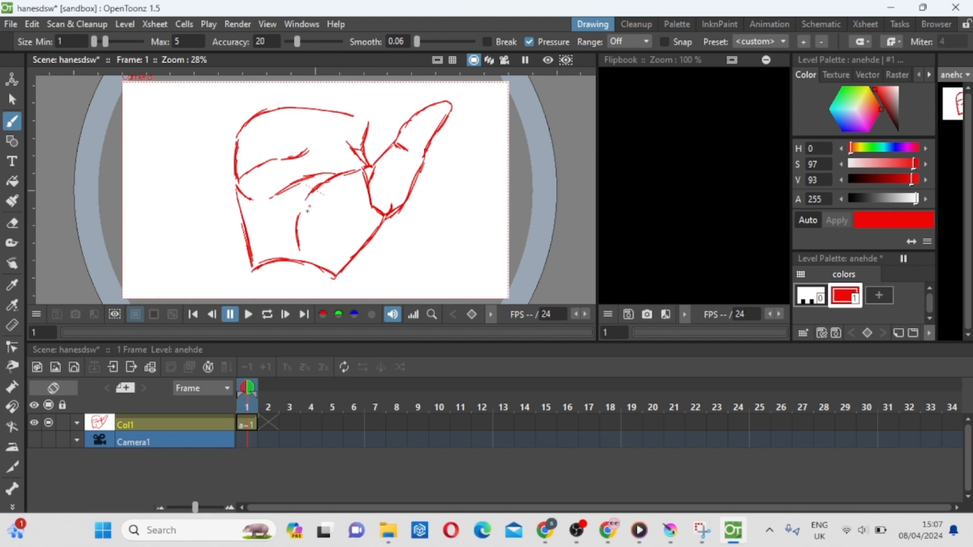
pyautogui.moveTo(252, 271); pyautogui.dragTo(252, 299)
pyautogui.moveTo(334, 278); pyautogui.dragTo(333, 299)
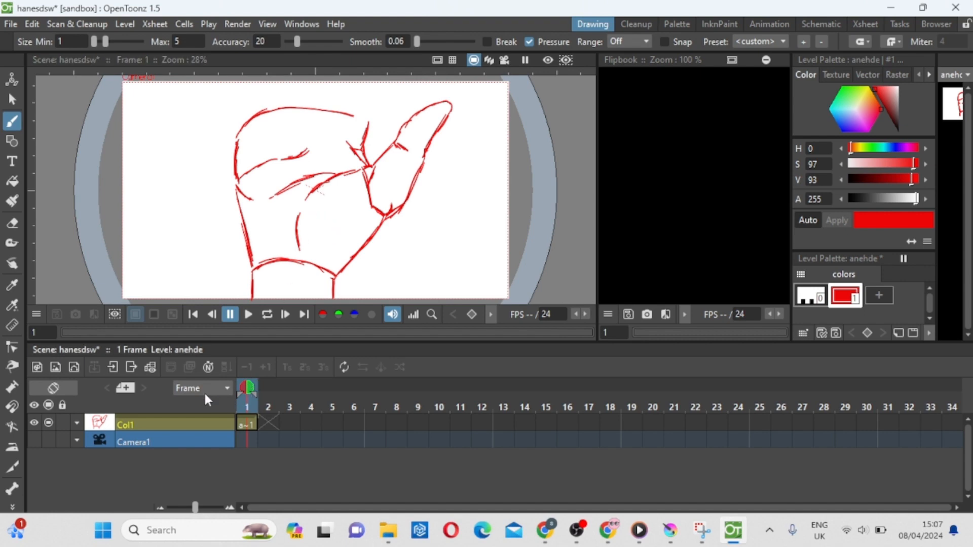
# Create a new Toonz Raster Level named hwandsjsjd.
pyautogui.click(39, 368)
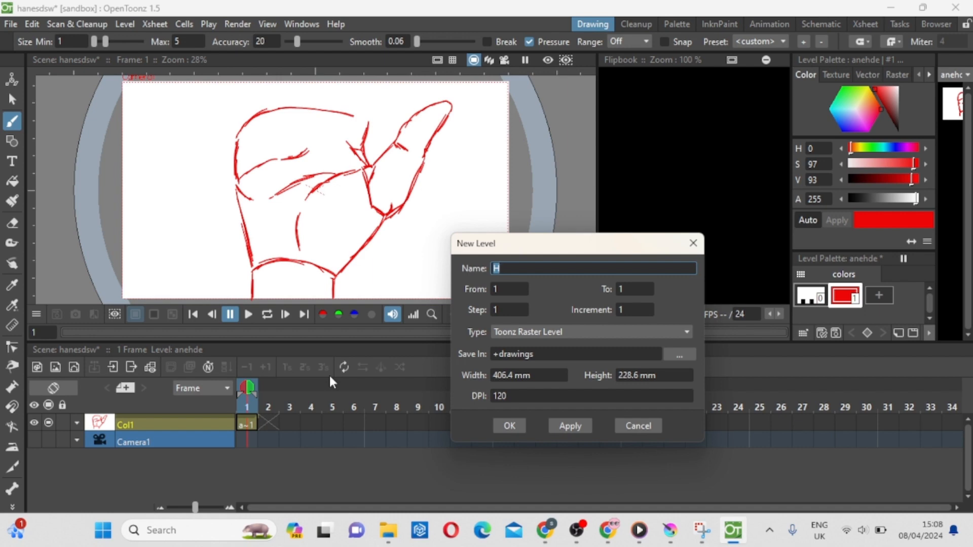
pyautogui.write('hwandsjsjd')
pyautogui.click(499, 427)
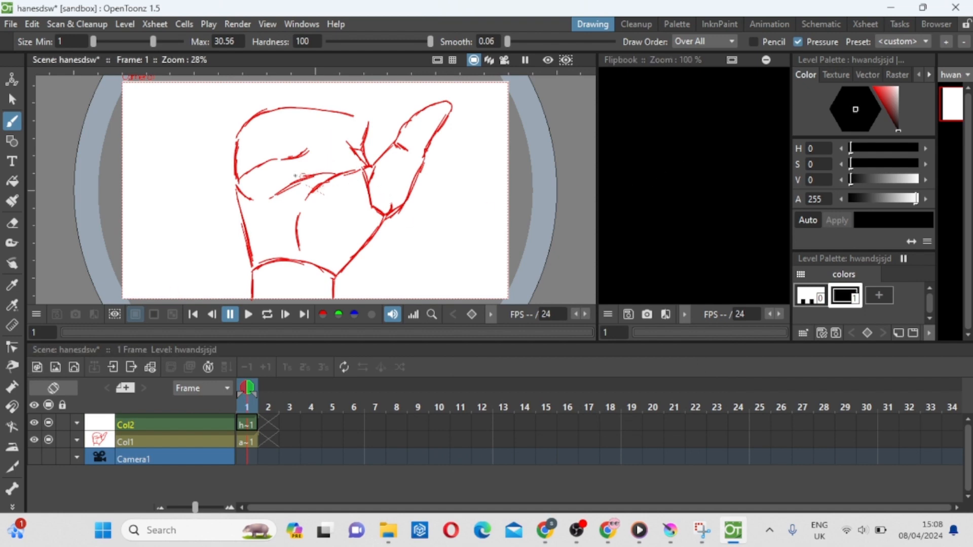
# Lower the opacity of the red sketch column Col1 to 49% and make Col2 the active column.
pyautogui.click(185, 439)
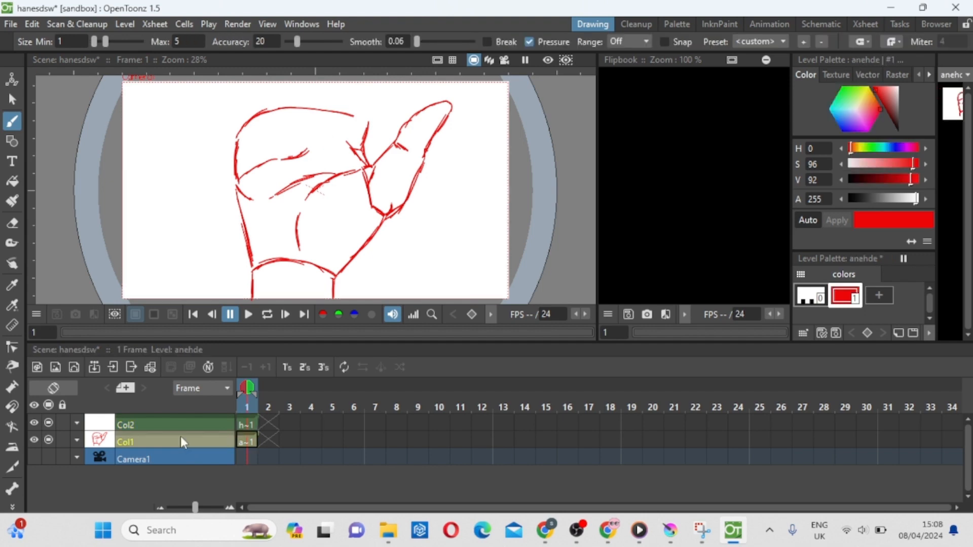
pyautogui.click(77, 441)
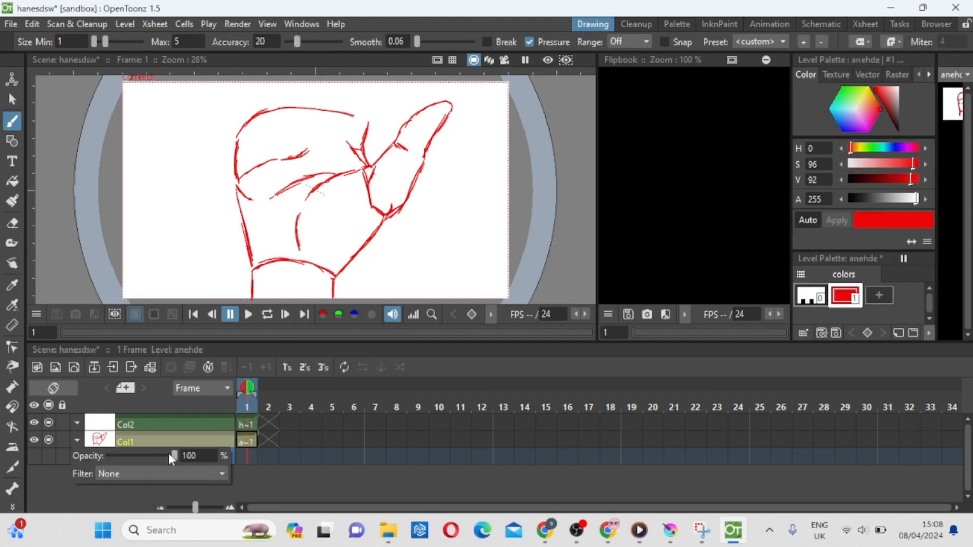
pyautogui.moveTo(132, 454)
pyautogui.mouseDown()
pyautogui.moveTo(155, 458)
pyautogui.moveTo(129, 458)
pyautogui.moveTo(141, 454)
pyautogui.mouseUp()
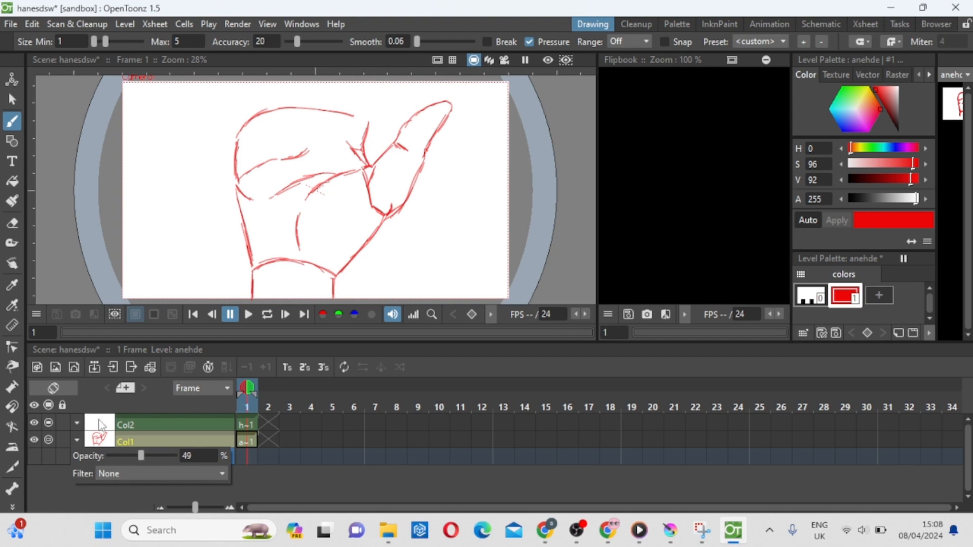
pyautogui.click(139, 424)
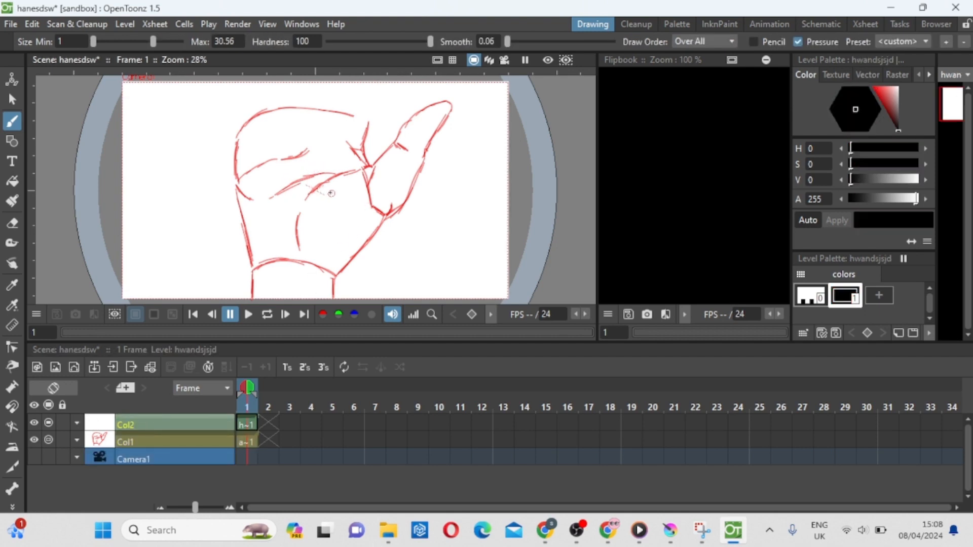
# Sketch a black four-sided palm block over the red palm, divided by a vertical centre line and a horizontal line.
pyautogui.moveTo(341, 193)
pyautogui.mouseDown()
pyautogui.moveTo(299, 181)
pyautogui.moveTo(273, 186)
pyautogui.moveTo(323, 189)
pyautogui.moveTo(299, 218)
pyautogui.moveTo(297, 247)
pyautogui.mouseUp()
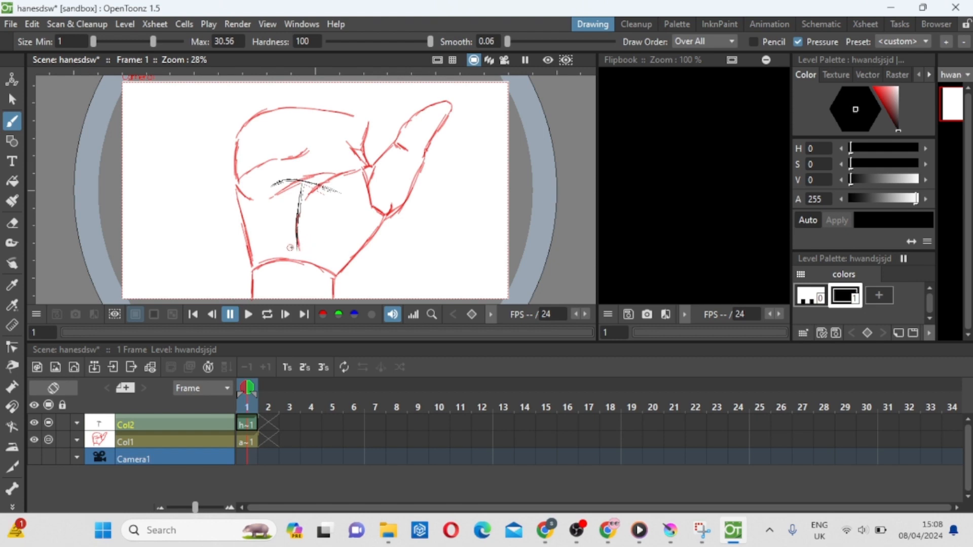
pyautogui.moveTo(311, 248)
pyautogui.mouseDown()
pyautogui.moveTo(277, 247)
pyautogui.moveTo(309, 250)
pyautogui.mouseUp()
pyautogui.moveTo(271, 193); pyautogui.dragTo(271, 239)
pyautogui.moveTo(339, 194); pyautogui.dragTo(323, 249)
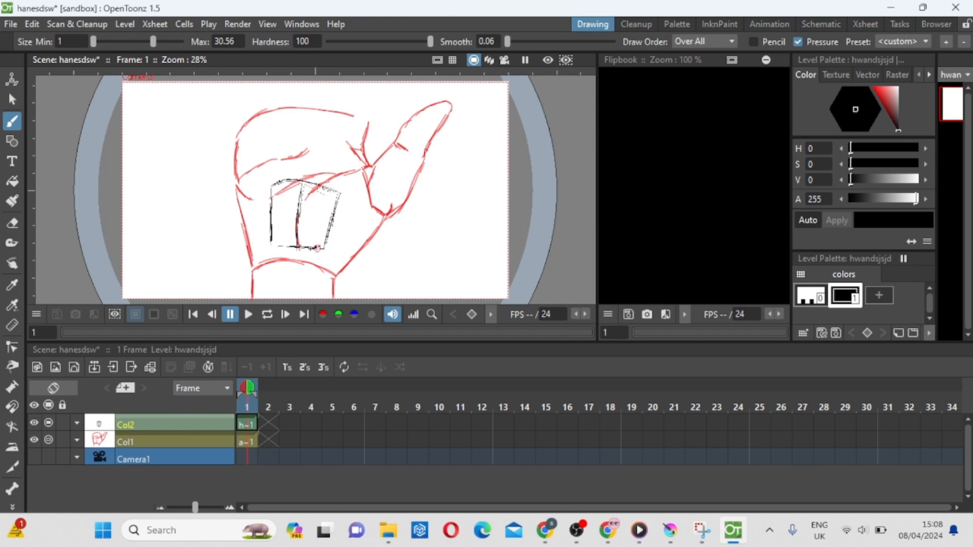
pyautogui.moveTo(329, 219); pyautogui.dragTo(290, 217)
# Redraw the black palm block's outer side with a slight bend at the horizontal line, erasing the old straight edge.
pyautogui.press('a')
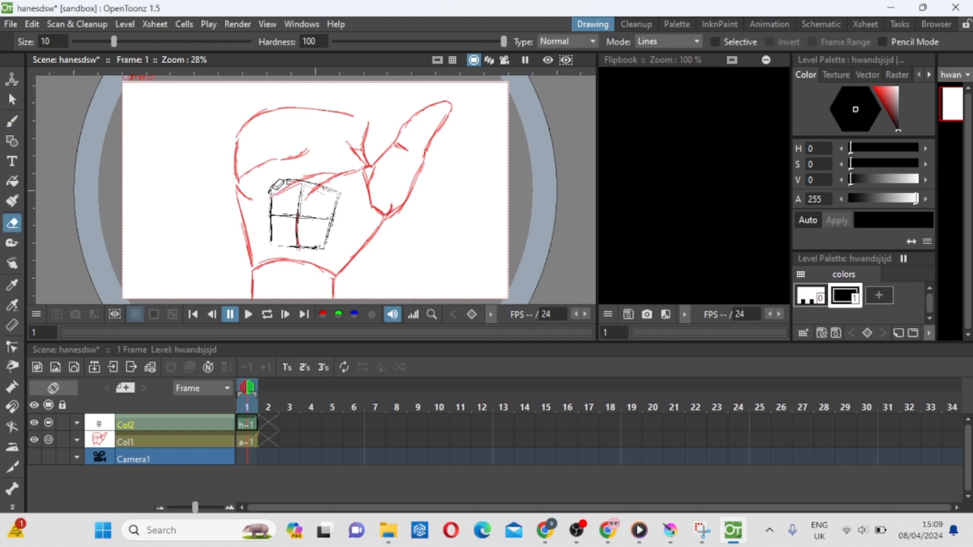
pyautogui.press('b')
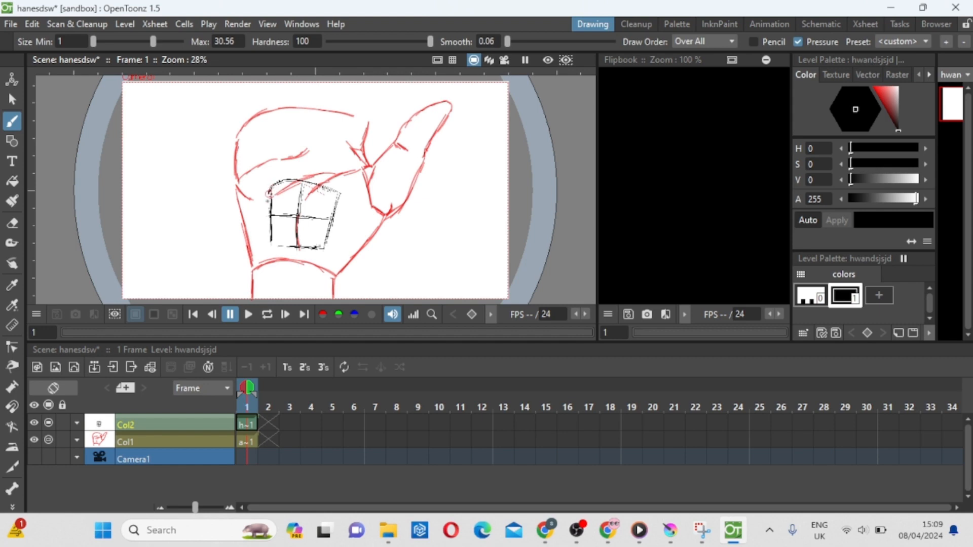
pyautogui.moveTo(272, 189); pyautogui.dragTo(268, 211)
pyautogui.moveTo(269, 222); pyautogui.dragTo(269, 246)
pyautogui.press('a')
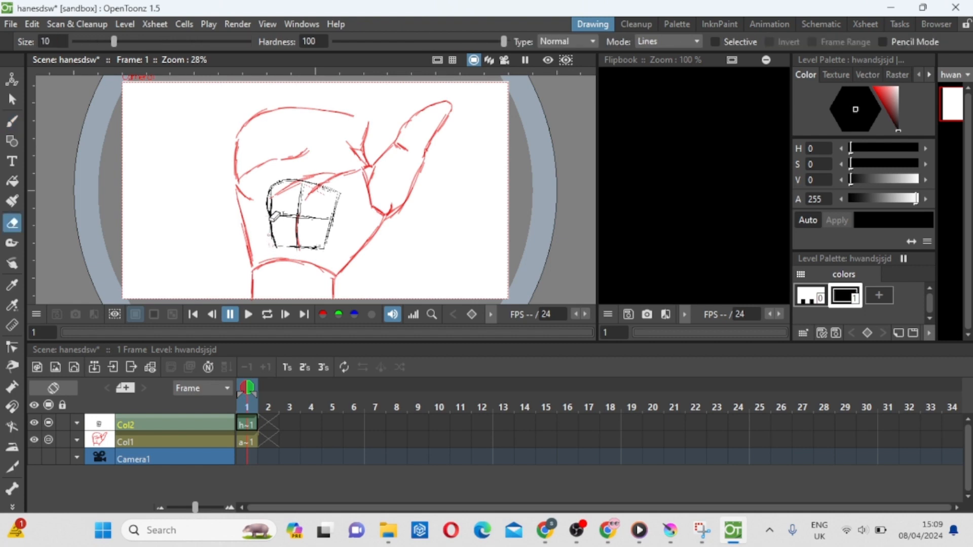
# Reshape the black palm block's thumb side into an outward corner at the horizontal line, erasing the old edge.
pyautogui.press('b')
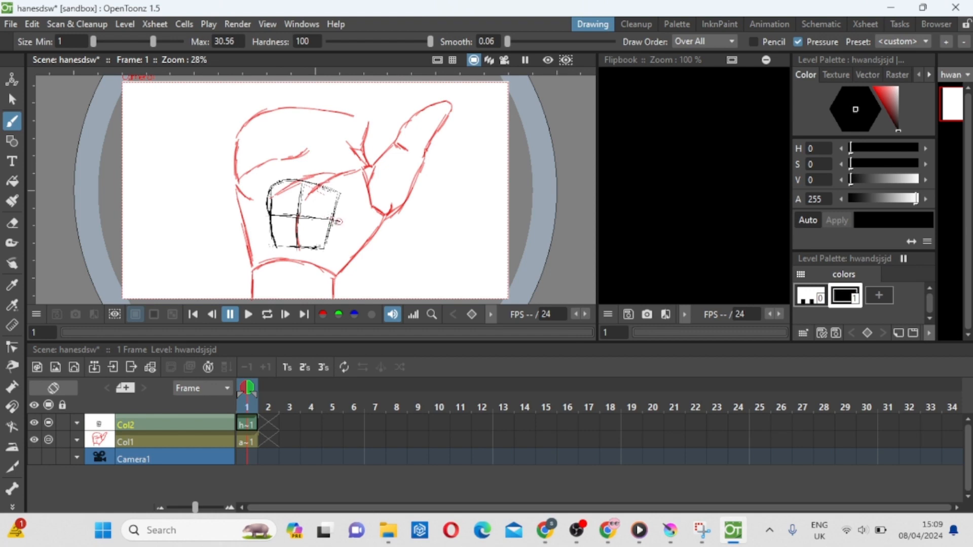
pyautogui.moveTo(337, 222); pyautogui.dragTo(344, 222)
pyautogui.moveTo(344, 222)
pyautogui.mouseDown()
pyautogui.moveTo(322, 251)
pyautogui.moveTo(339, 225)
pyautogui.mouseUp()
pyautogui.press('a')
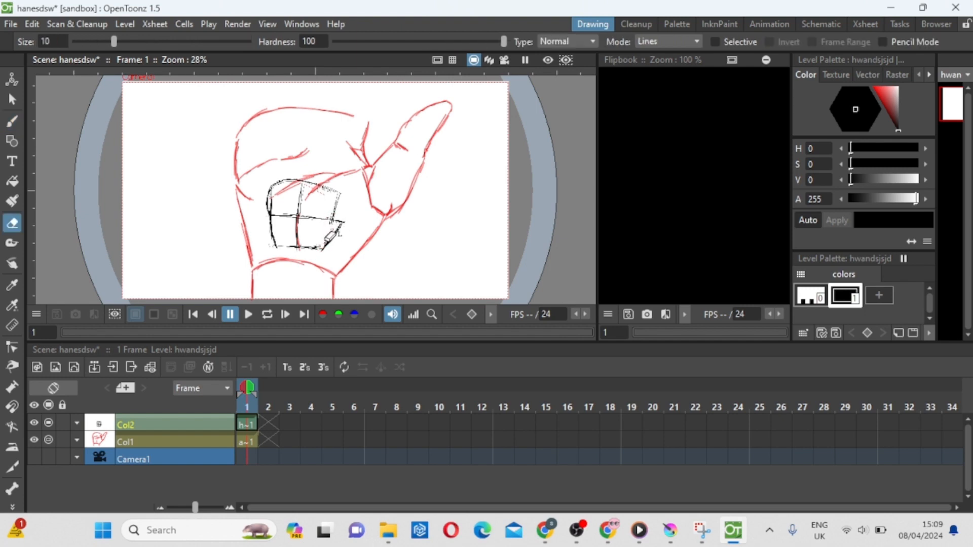
pyautogui.press('b')
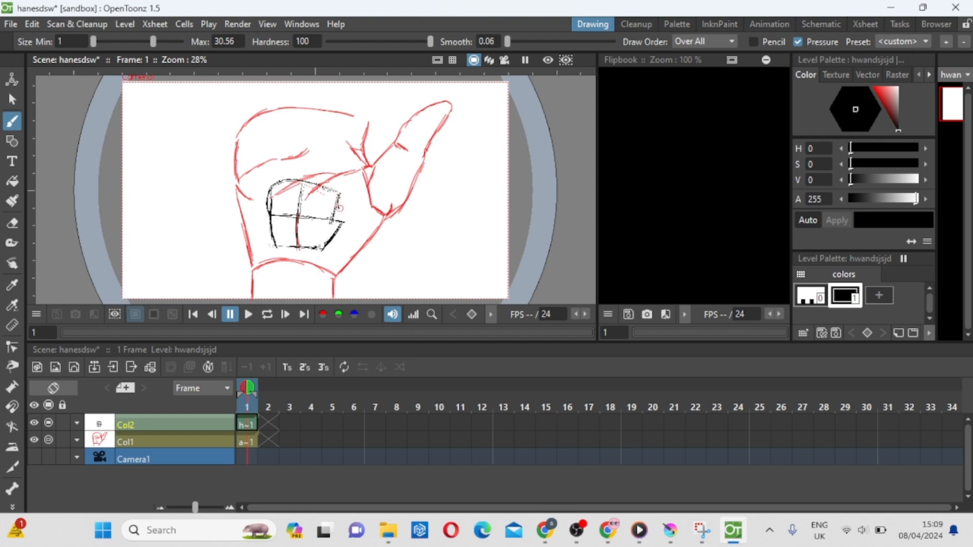
pyautogui.moveTo(341, 207); pyautogui.dragTo(344, 220)
pyautogui.press('a')
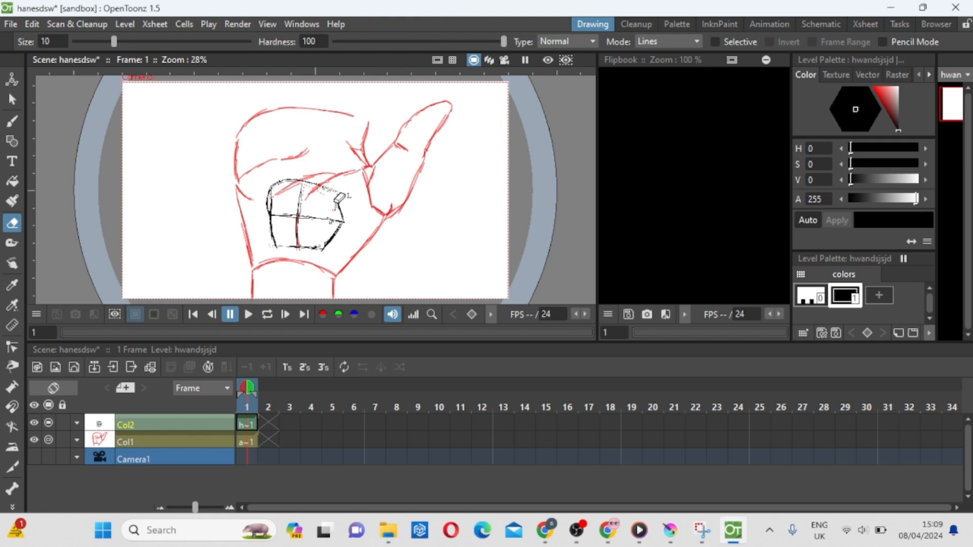
# Draw vertical lines dividing the upper half of the black palm block into finger sections.
pyautogui.press('b')
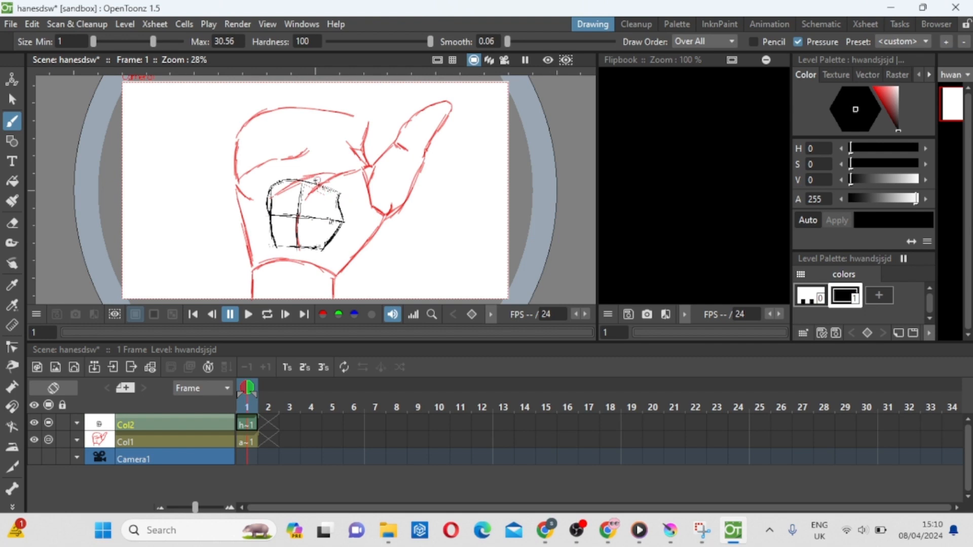
pyautogui.moveTo(318, 188); pyautogui.dragTo(322, 217)
pyautogui.moveTo(289, 178); pyautogui.dragTo(287, 215)
pyautogui.moveTo(283, 181); pyautogui.dragTo(281, 215)
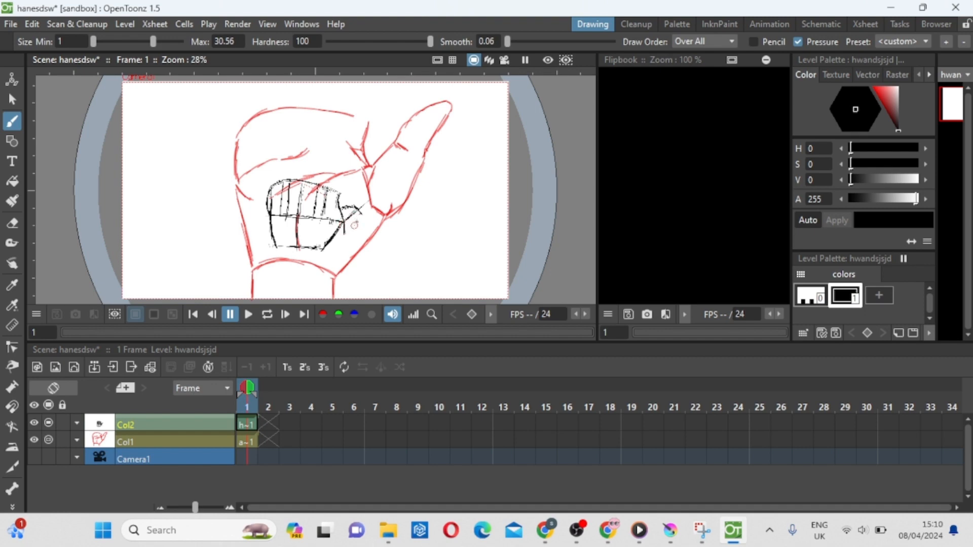
# Sketch a small black thumb joined to the palm block and add two short wrist lines below it.
pyautogui.moveTo(360, 214)
pyautogui.mouseDown()
pyautogui.moveTo(331, 245)
pyautogui.moveTo(324, 249)
pyautogui.mouseUp()
pyautogui.moveTo(360, 208); pyautogui.dragTo(370, 196)
pyautogui.moveTo(374, 190); pyautogui.dragTo(361, 212)
pyautogui.moveTo(371, 189); pyautogui.dragTo(348, 206)
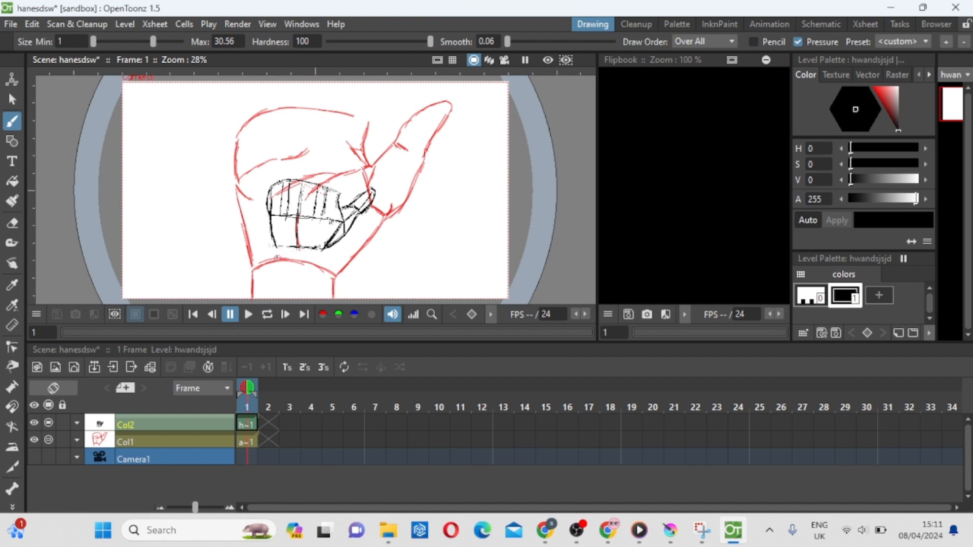
pyautogui.moveTo(278, 250); pyautogui.dragTo(276, 285)
pyautogui.moveTo(319, 249); pyautogui.dragTo(318, 280)
# Draw four finger guide lines rising from the top of the black palm block, with short marks at the fingertips.
pyautogui.moveTo(335, 173); pyautogui.dragTo(339, 156)
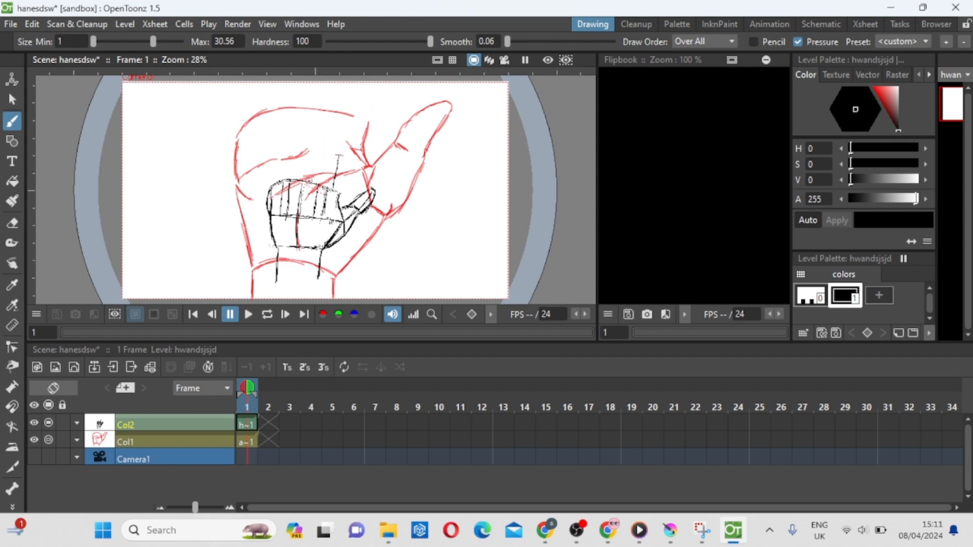
pyautogui.moveTo(309, 181); pyautogui.dragTo(321, 123)
pyautogui.moveTo(292, 180); pyautogui.dragTo(300, 132)
pyautogui.moveTo(277, 189); pyautogui.dragTo(280, 154)
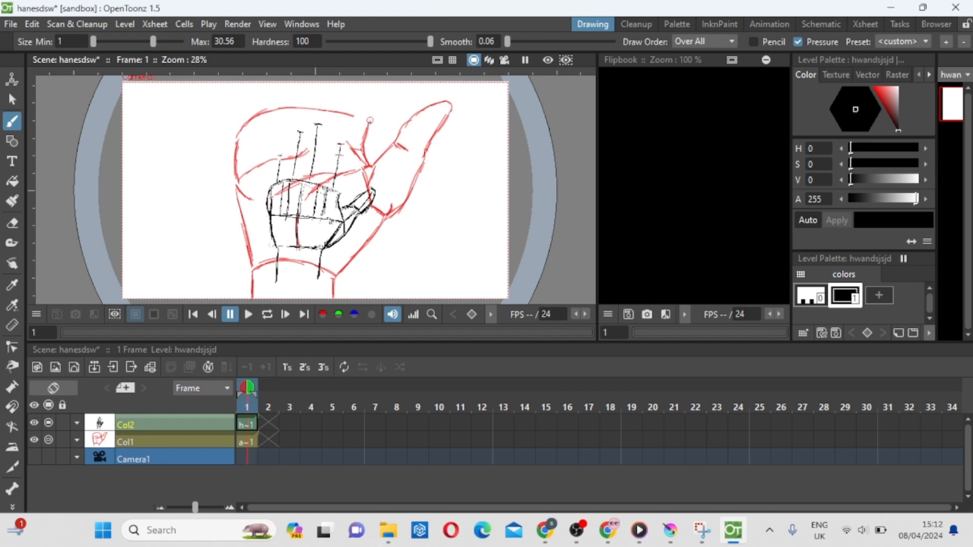
pyautogui.press('a')
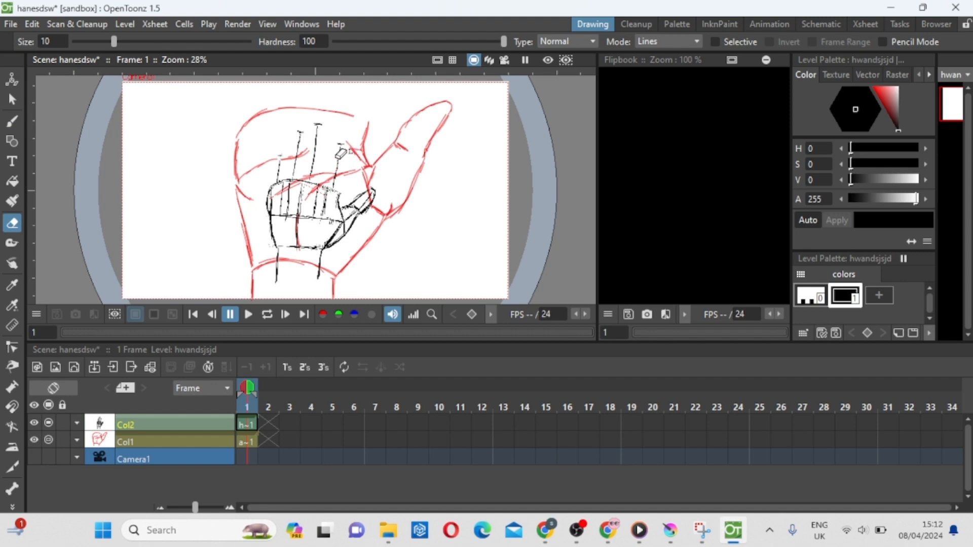
# Draw horizontal joint lines across the four finger guide lines above the black palm block and tidy them with the eraser.
pyautogui.press('b')
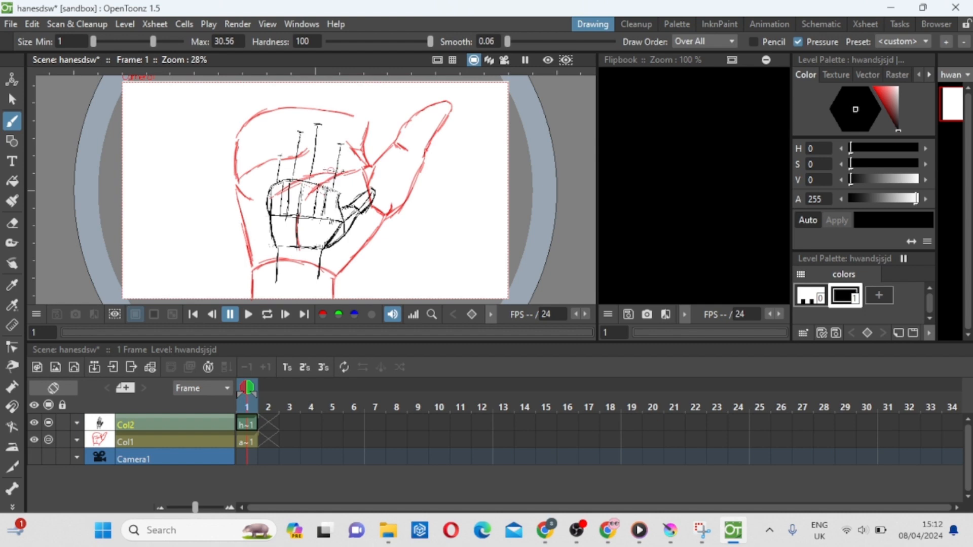
pyautogui.moveTo(274, 169); pyautogui.dragTo(304, 172)
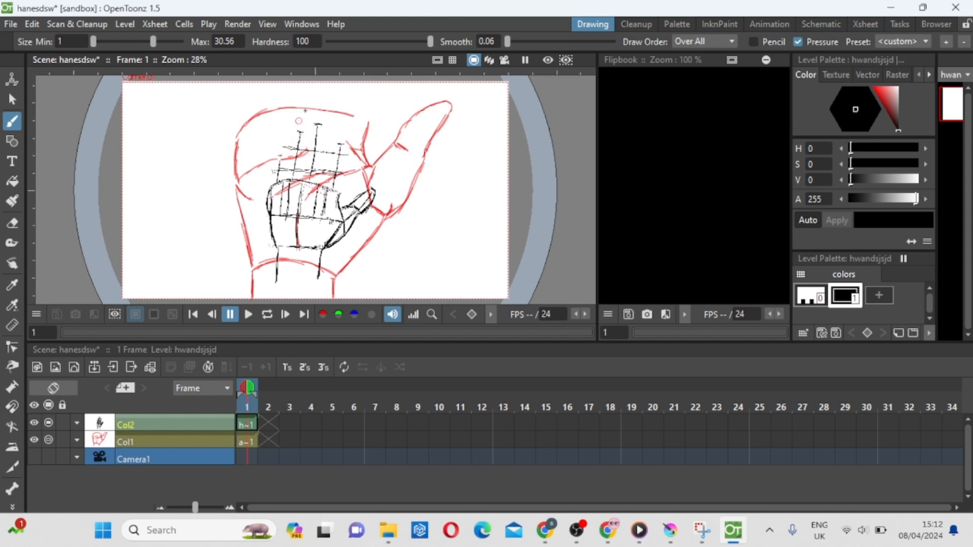
pyautogui.press('a')
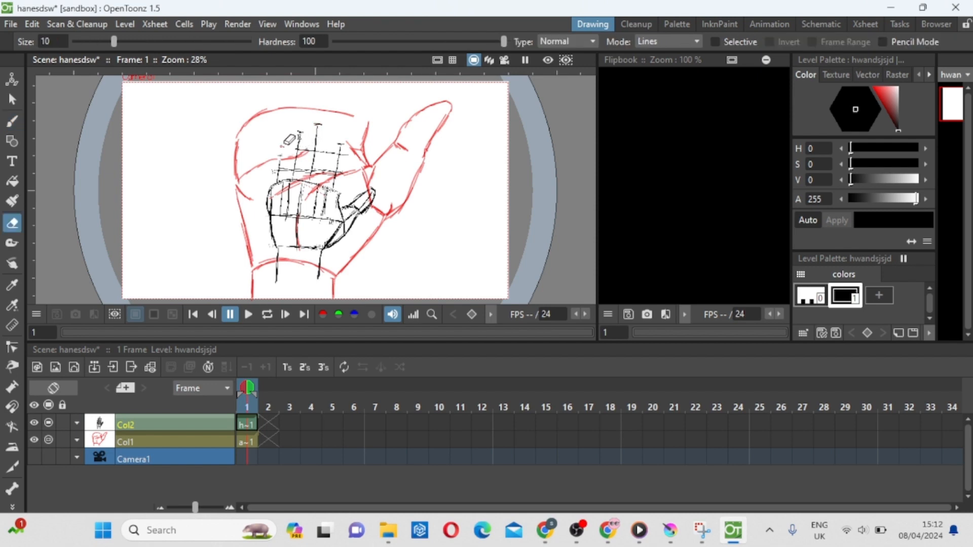
# Draw narrow finger outlines with rounded tips around the four guide lines of the black structural hand.
pyautogui.press('b')
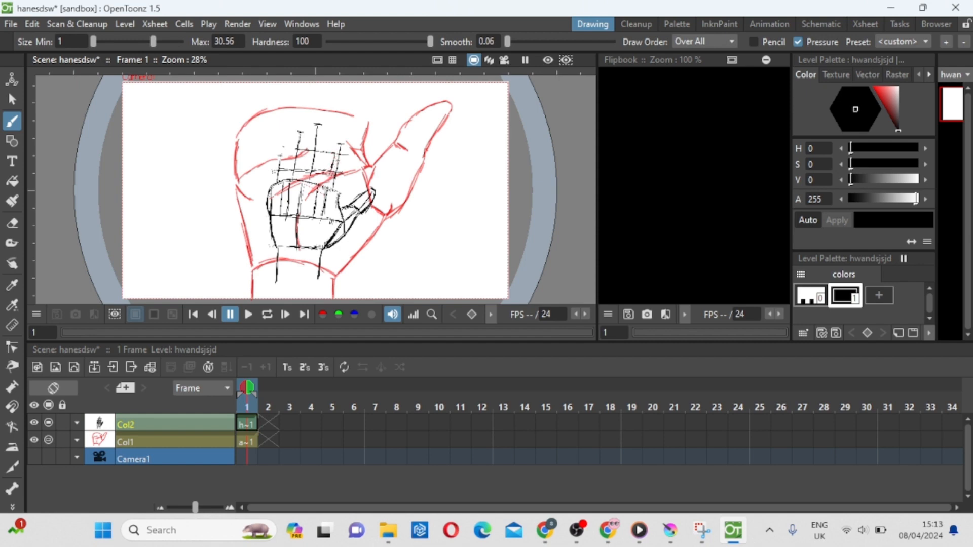
pyautogui.moveTo(343, 155); pyautogui.dragTo(344, 170)
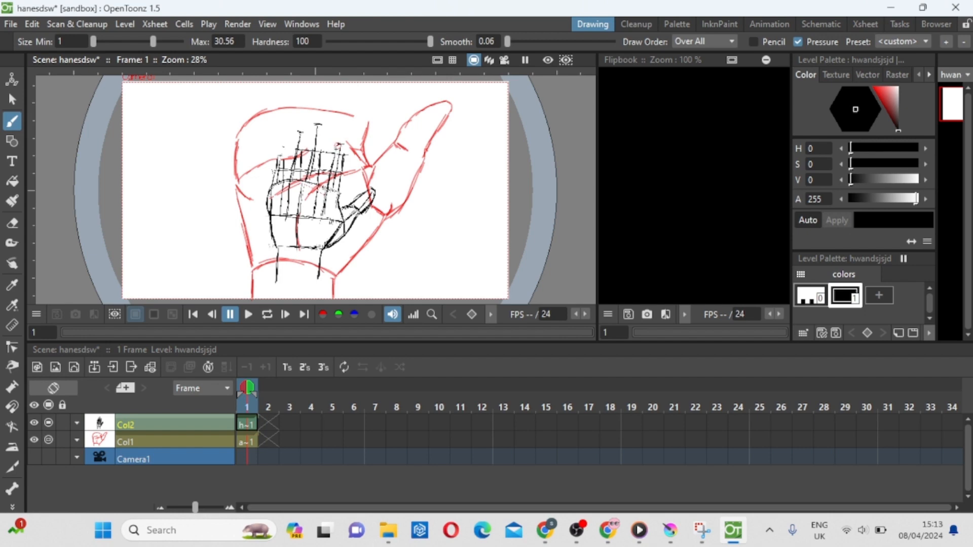
pyautogui.moveTo(335, 156)
pyautogui.mouseDown()
pyautogui.moveTo(343, 145)
pyautogui.moveTo(322, 131)
pyautogui.moveTo(319, 155)
pyautogui.moveTo(314, 142)
pyautogui.moveTo(312, 156)
pyautogui.moveTo(300, 146)
pyautogui.moveTo(298, 156)
pyautogui.moveTo(297, 143)
pyautogui.moveTo(296, 155)
pyautogui.moveTo(278, 161)
pyautogui.mouseUp()
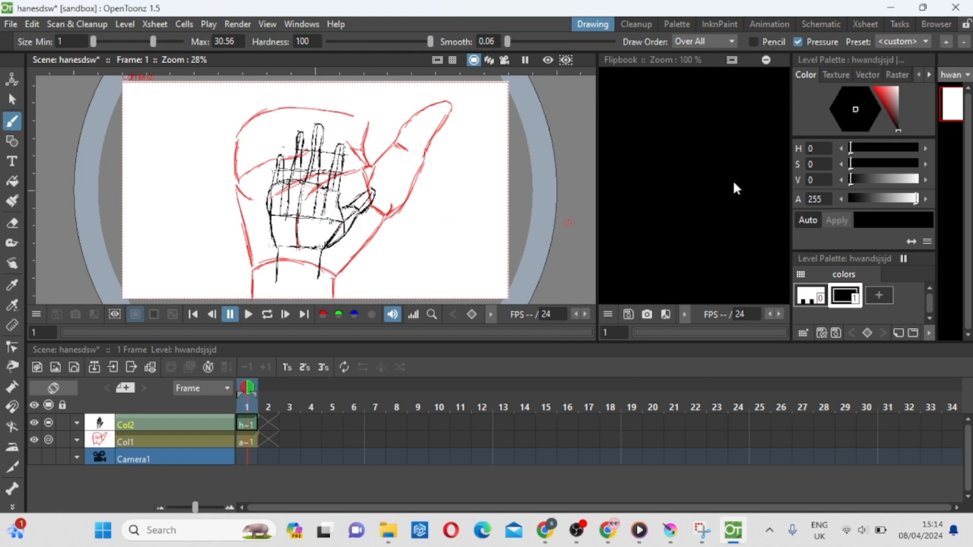
# Recolor the structural hand blue (H 226, S 100, V 82) and create a new Toonz Raster level named jnujnejuj.
pyautogui.moveTo(886, 108)
pyautogui.mouseDown()
pyautogui.moveTo(882, 95)
pyautogui.moveTo(839, 123)
pyautogui.mouseUp()
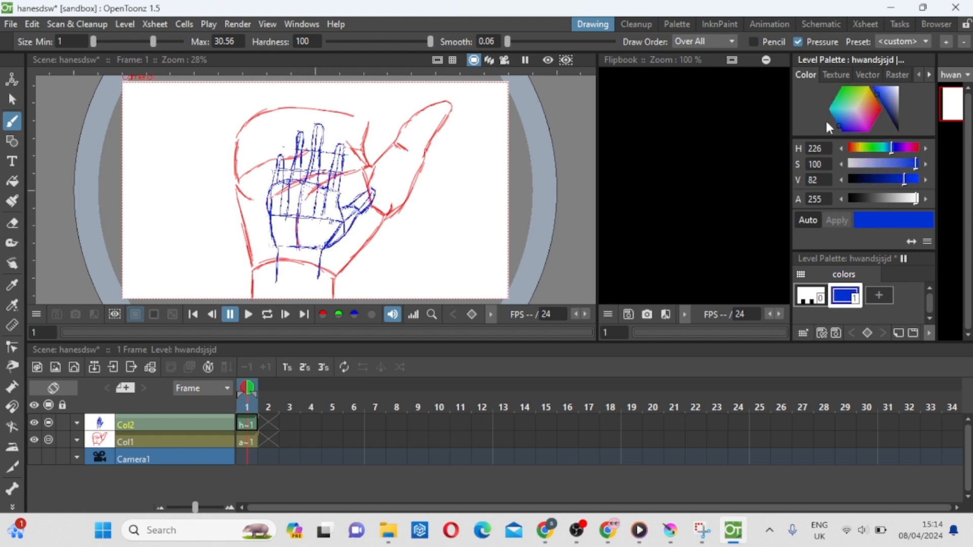
pyautogui.click(37, 368)
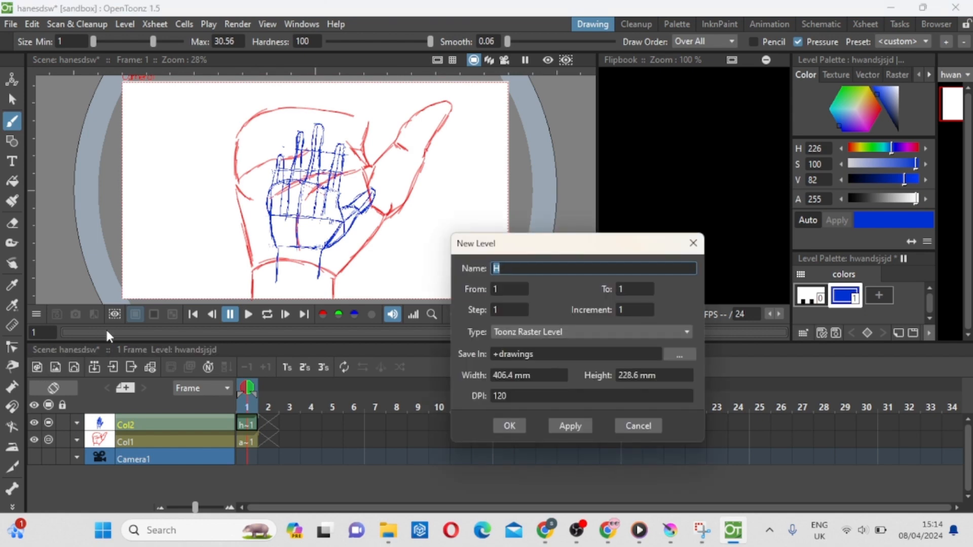
pyautogui.write('jnujnejuj')
pyautogui.click(510, 426)
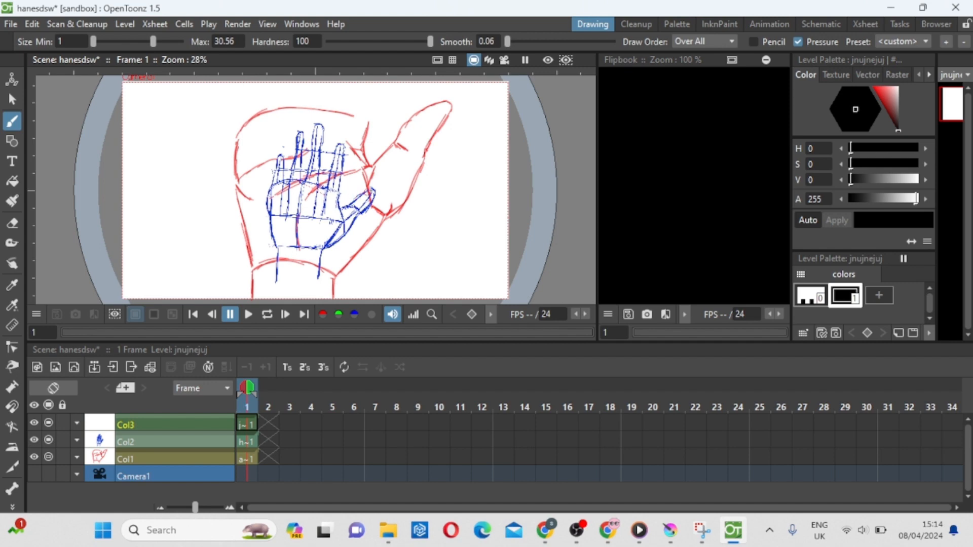
# Trace the thumb and both outer sides of the palm and wrist in thick black over the blue construction.
pyautogui.moveTo(375, 190); pyautogui.dragTo(350, 205)
pyautogui.moveTo(371, 188)
pyautogui.mouseDown()
pyautogui.moveTo(364, 191)
pyautogui.moveTo(378, 195)
pyautogui.moveTo(372, 203)
pyautogui.moveTo(325, 248)
pyautogui.moveTo(318, 279)
pyautogui.mouseUp()
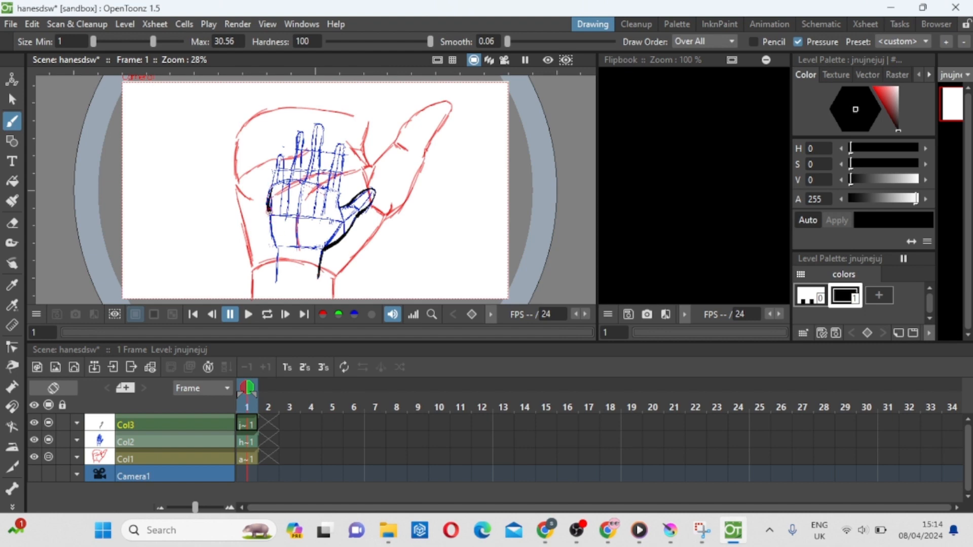
pyautogui.moveTo(268, 211); pyautogui.dragTo(274, 283)
# Trace the four fingers in thick black over the blue construction, connecting them at their bases and to the thumb.
pyautogui.moveTo(283, 178); pyautogui.dragTo(282, 166)
pyautogui.moveTo(279, 155); pyautogui.dragTo(268, 195)
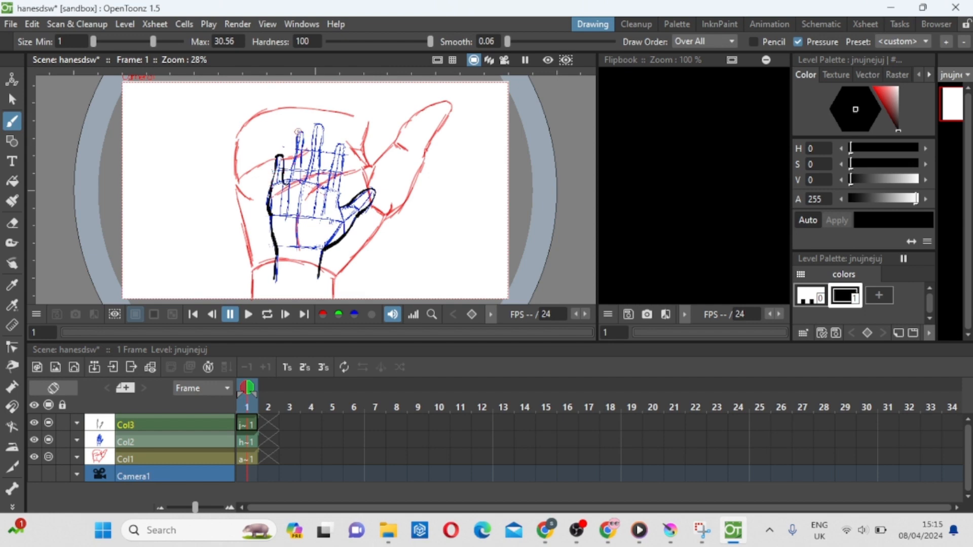
pyautogui.moveTo(300, 133); pyautogui.dragTo(288, 187)
pyautogui.moveTo(301, 137); pyautogui.dragTo(304, 152)
pyautogui.press('a')
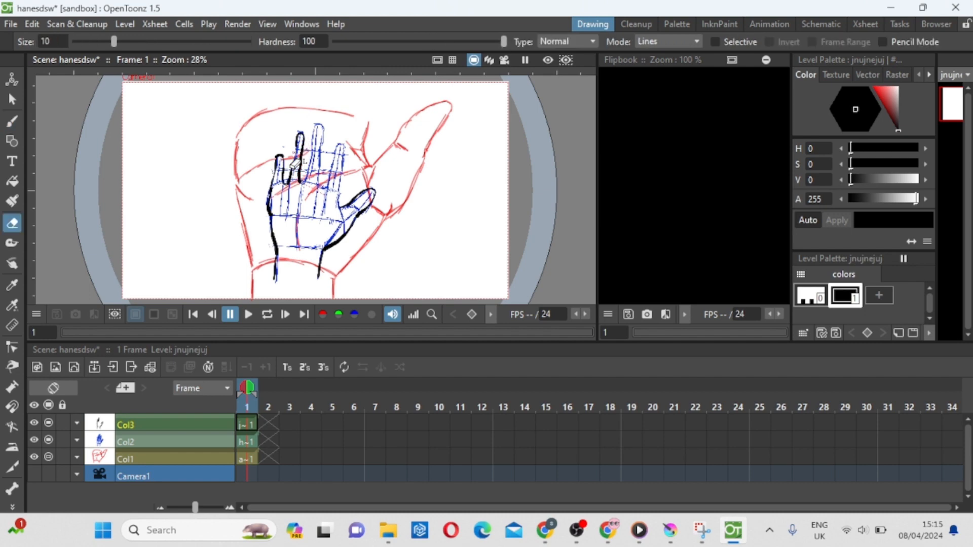
pyautogui.press('b')
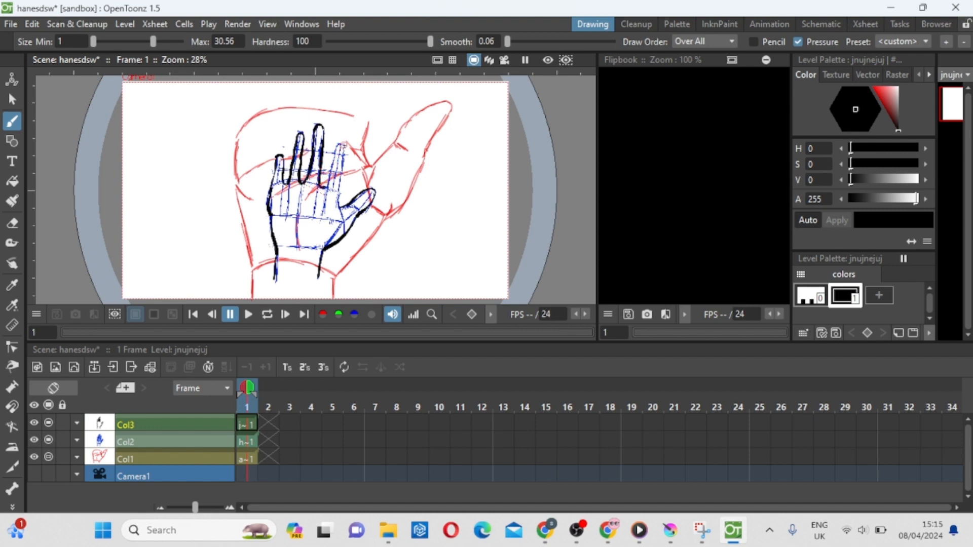
pyautogui.moveTo(337, 143); pyautogui.dragTo(330, 187)
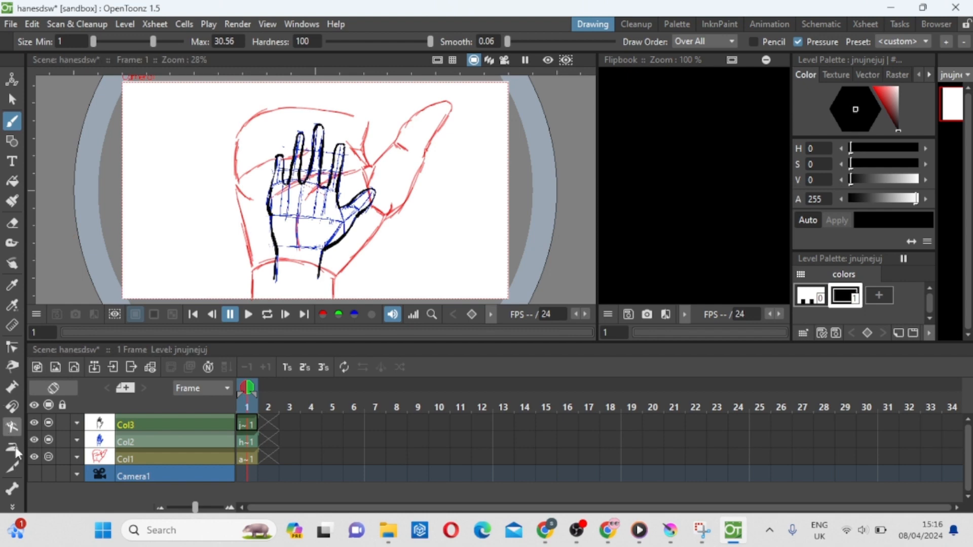
pyautogui.click(243, 21)
pyautogui.moveTo(214, 20)
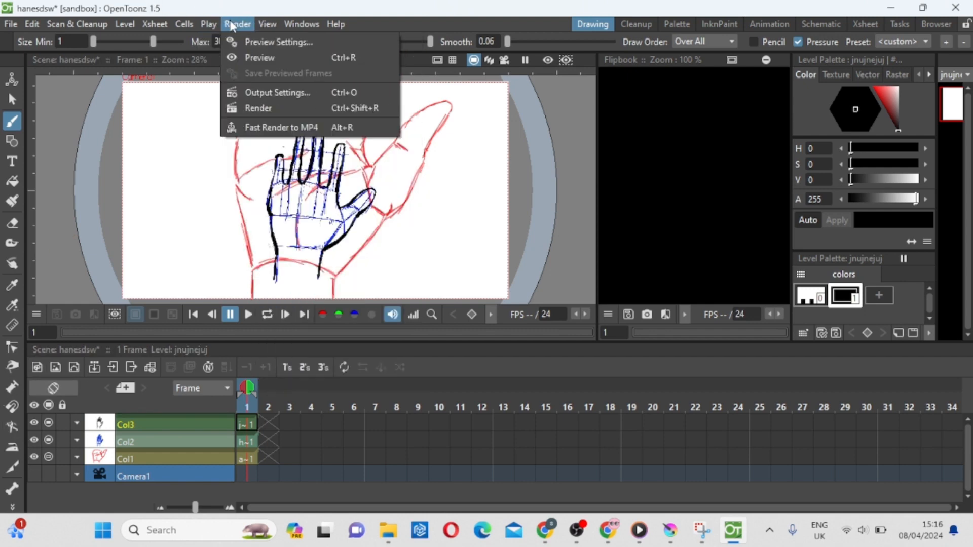
pyautogui.moveTo(301, 24)
pyautogui.click(514, 16)
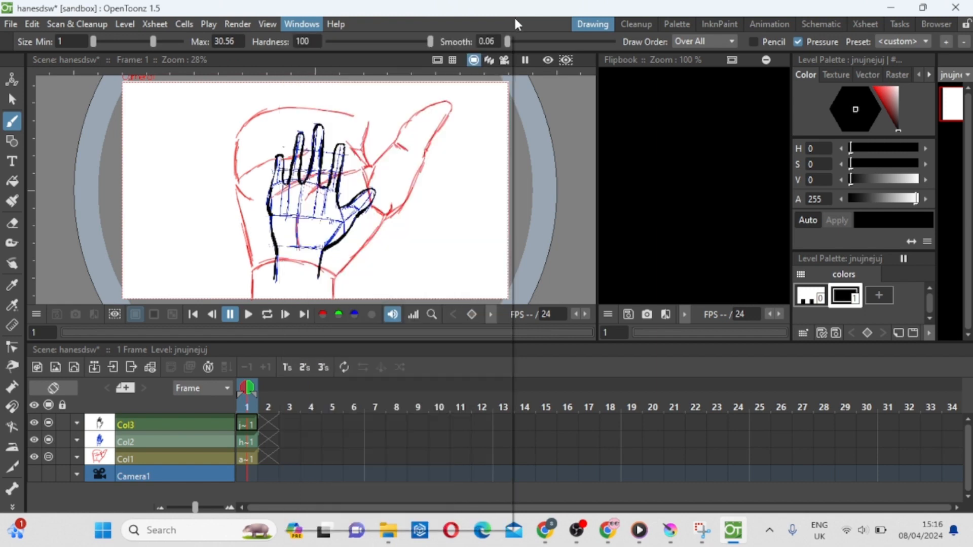